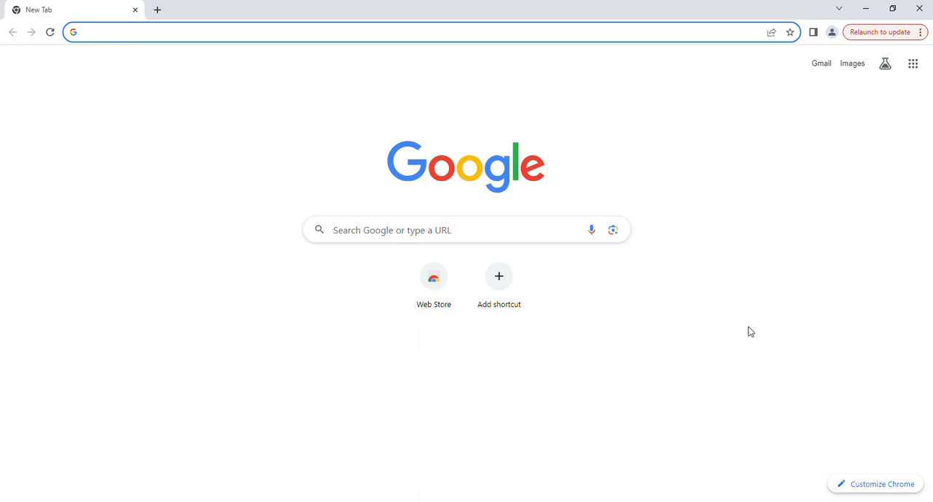
Search Google for tinkercad and open the Tinkercad login page from the results
left_click(493, 237)
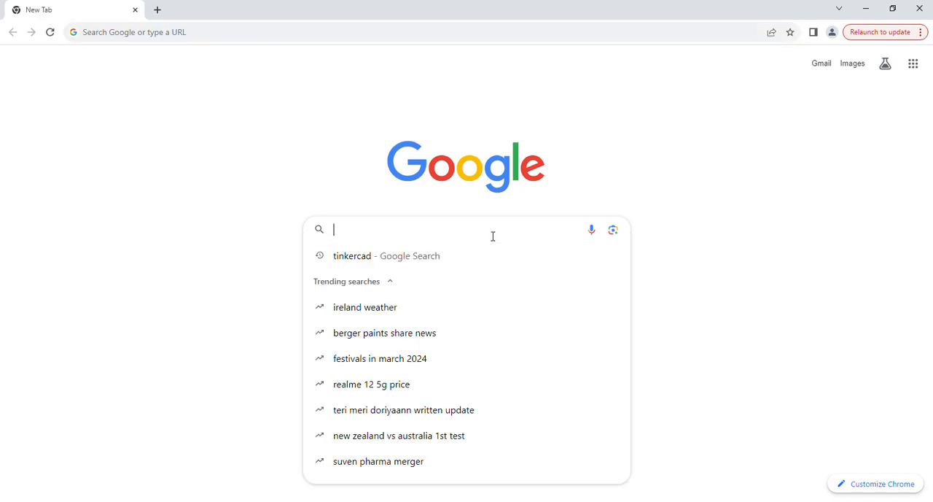
type("tin")
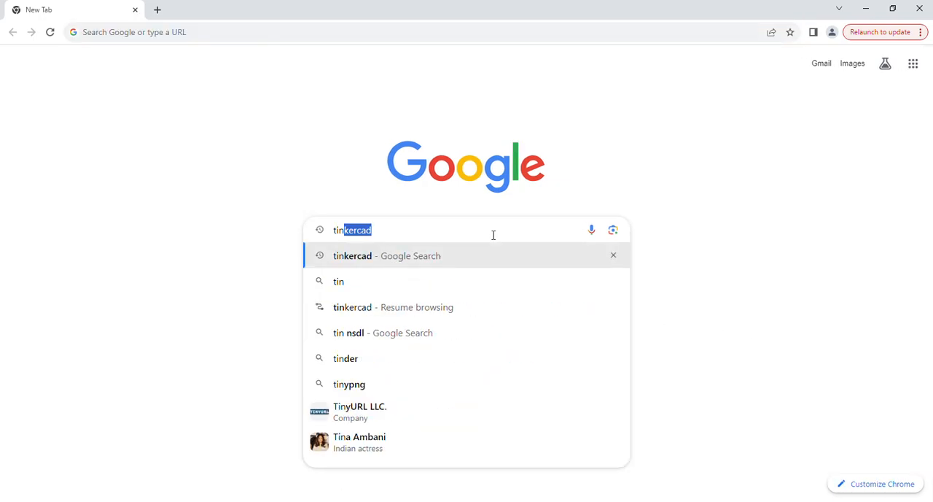
left_click(364, 260)
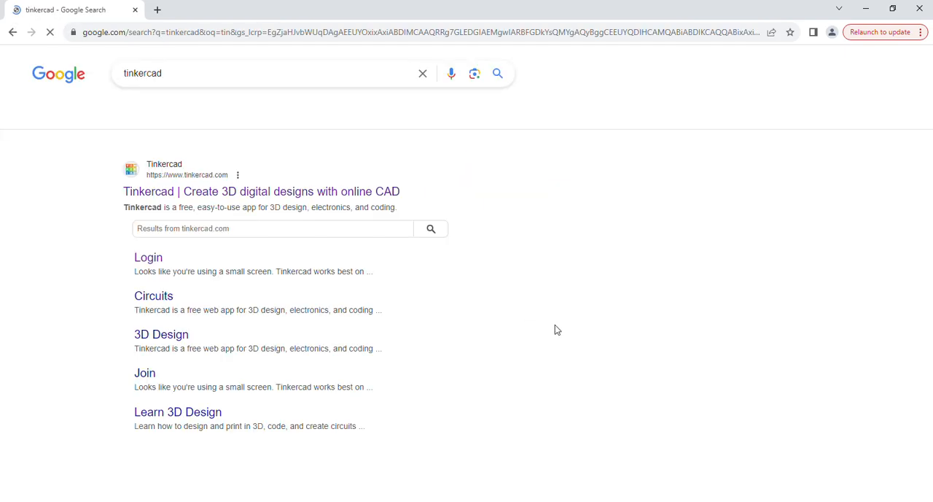
left_click(256, 277)
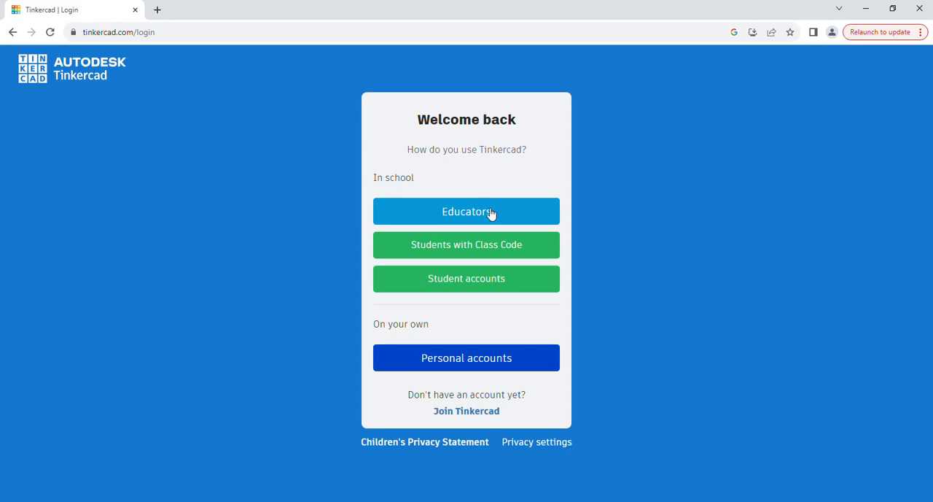
Choose student account sign-in with Google, use another account, and submit the account's e-mail address
left_click(476, 286)
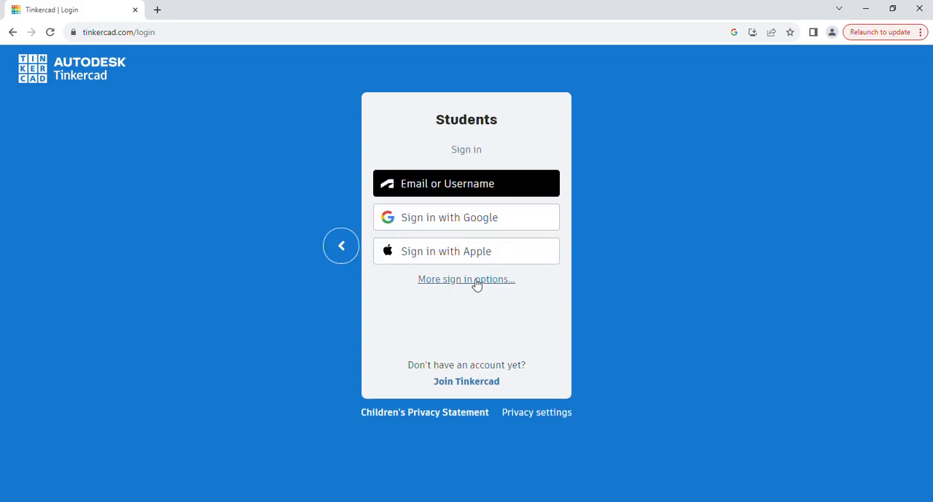
left_click(441, 220)
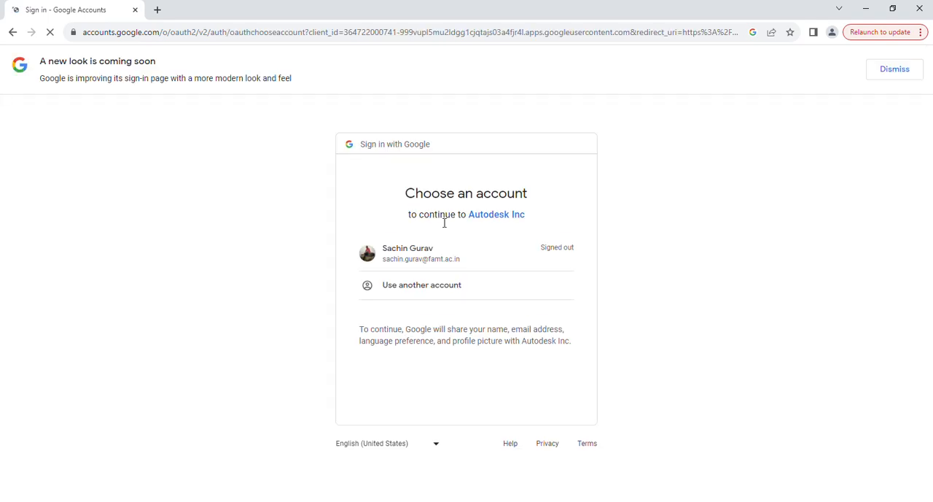
left_click(404, 286)
left_click(447, 292)
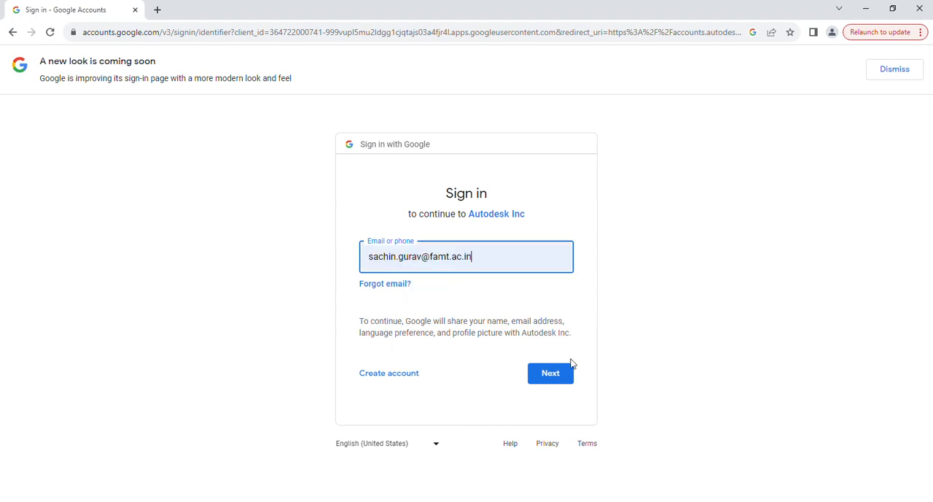
left_click(543, 375)
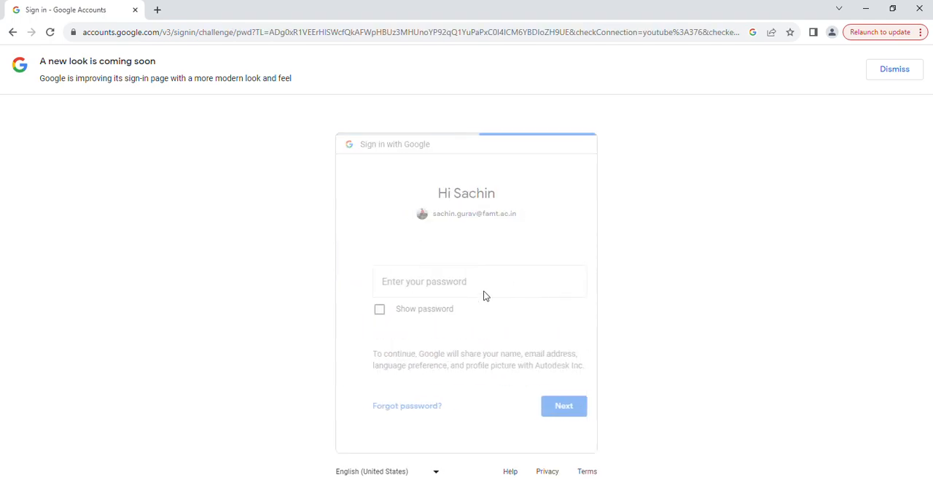
Enter the Google account password and complete the sign-in to Tinkercad
type("••••••••")
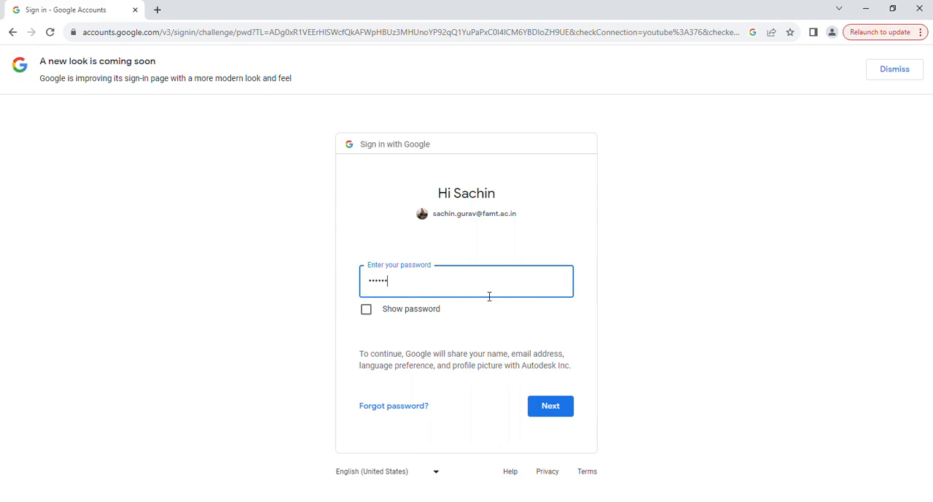
type("••")
left_click(562, 410)
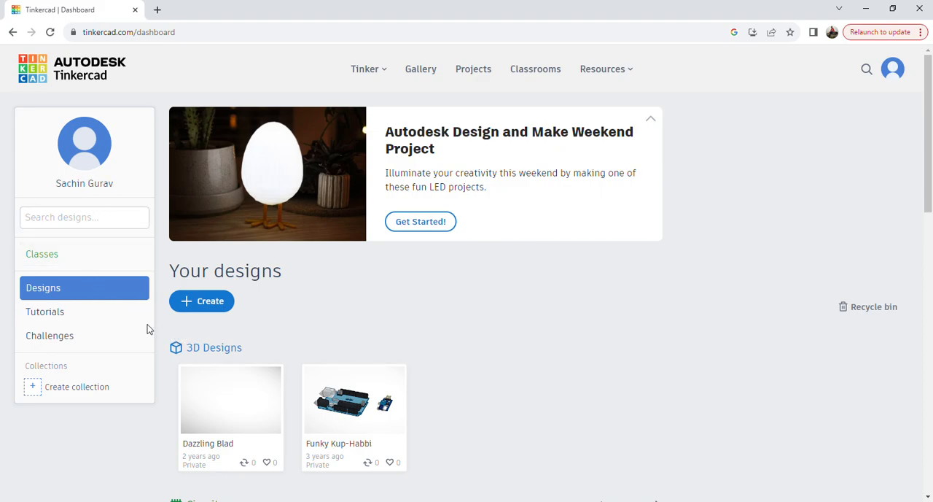
Create a new Circuit design from the Tinkercad dashboard
scroll(436, 358, "down", 2)
scroll(443, 361, "up", 2)
left_click(195, 305)
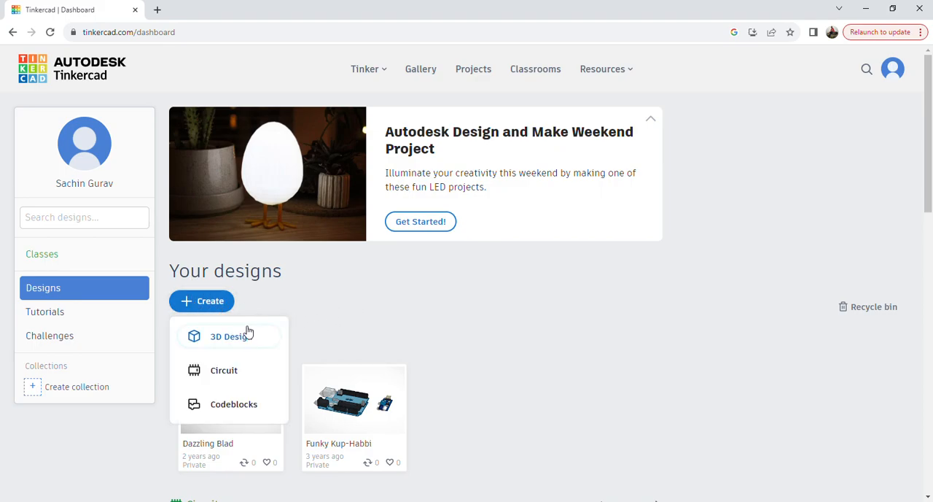
left_click(230, 372)
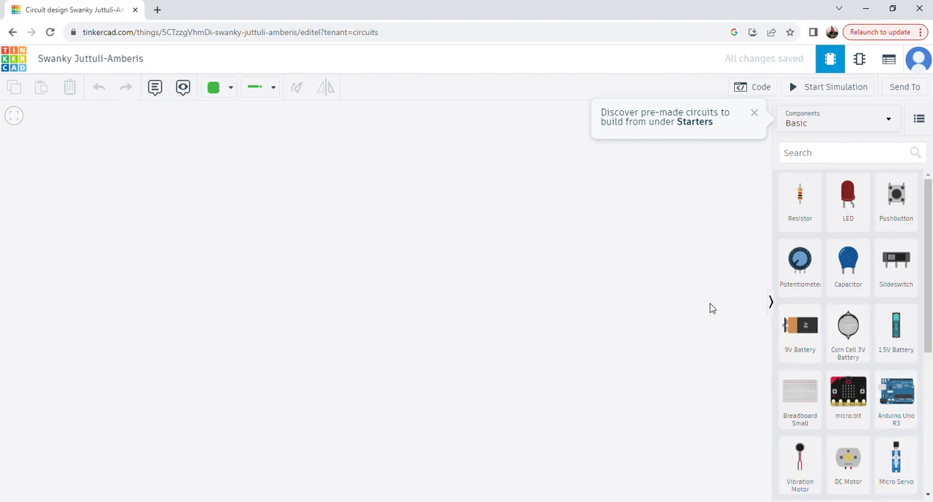
Search the components for arduino uno r3 and place an Arduino Uno R3 board in the middle of the workplane
left_click(809, 156)
type("a")
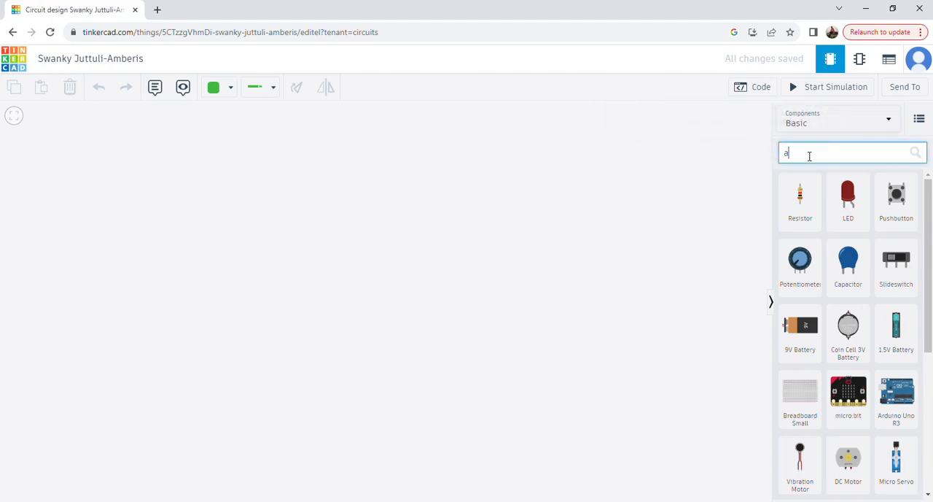
type("rdu")
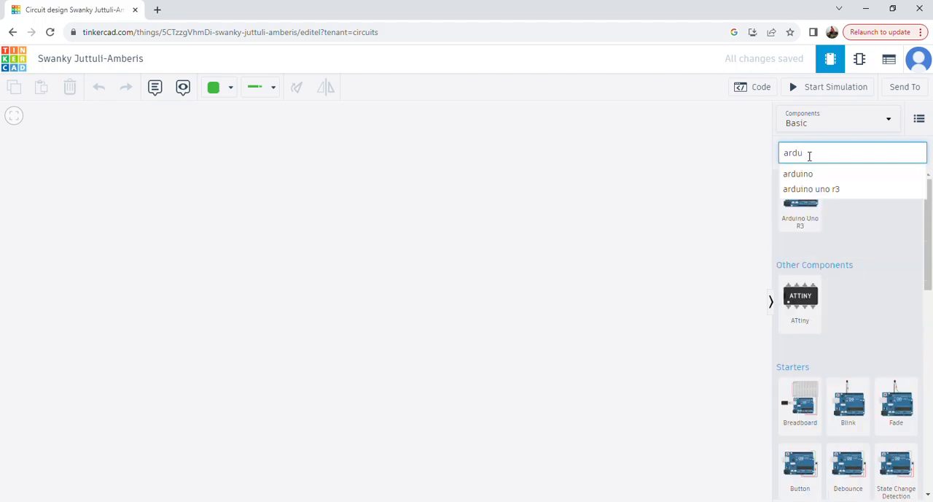
left_click(811, 191)
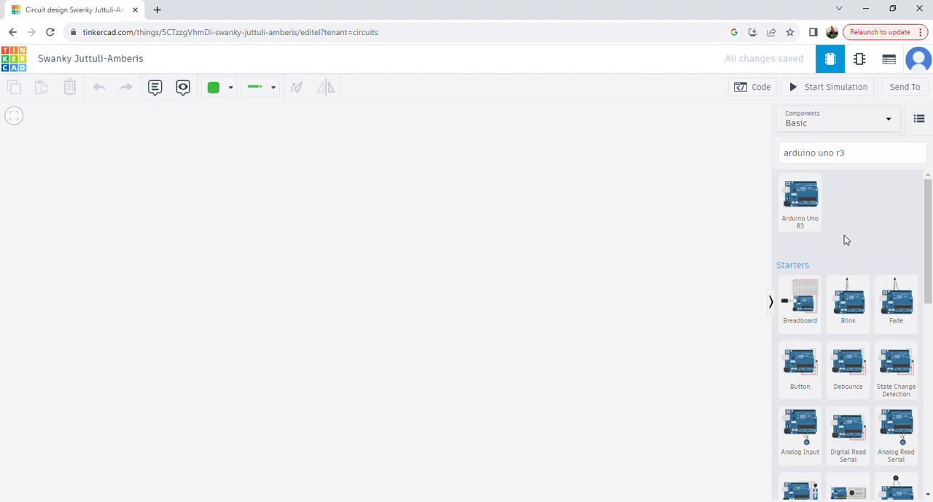
left_click(811, 202)
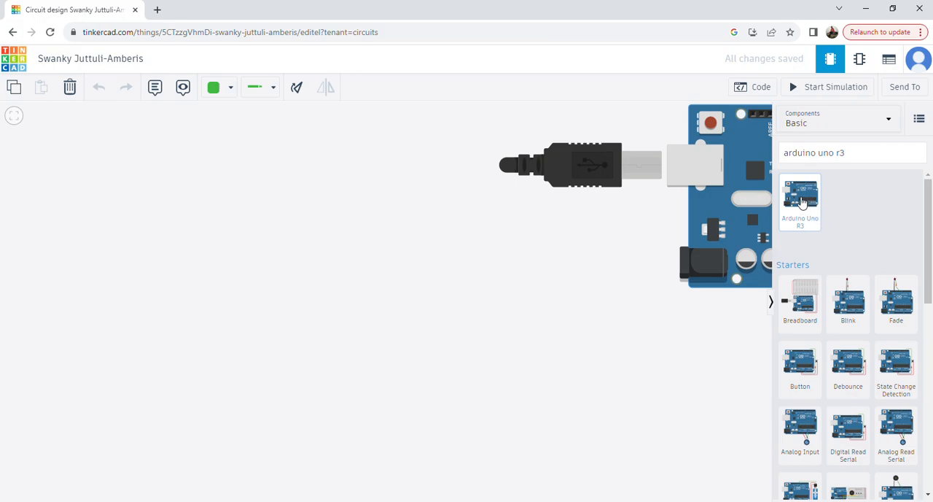
left_click_drag(804, 202, 460, 339)
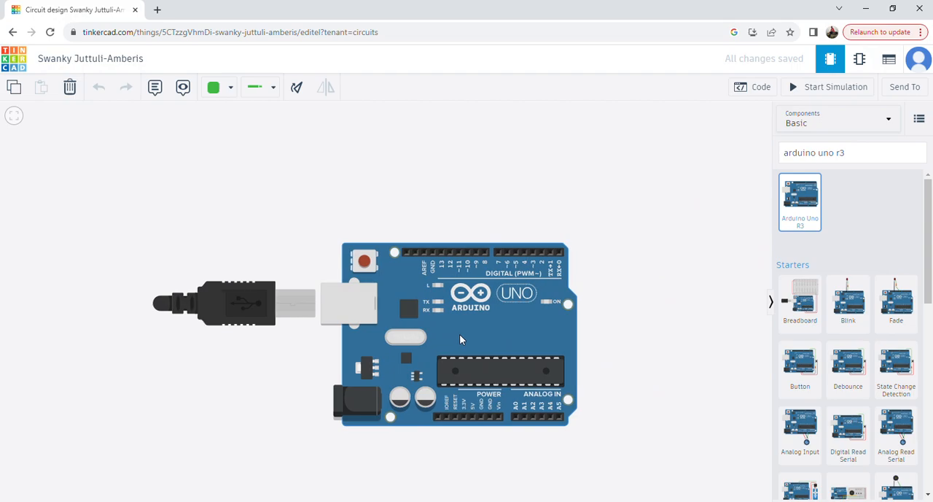
left_click_drag(460, 336, 460, 336)
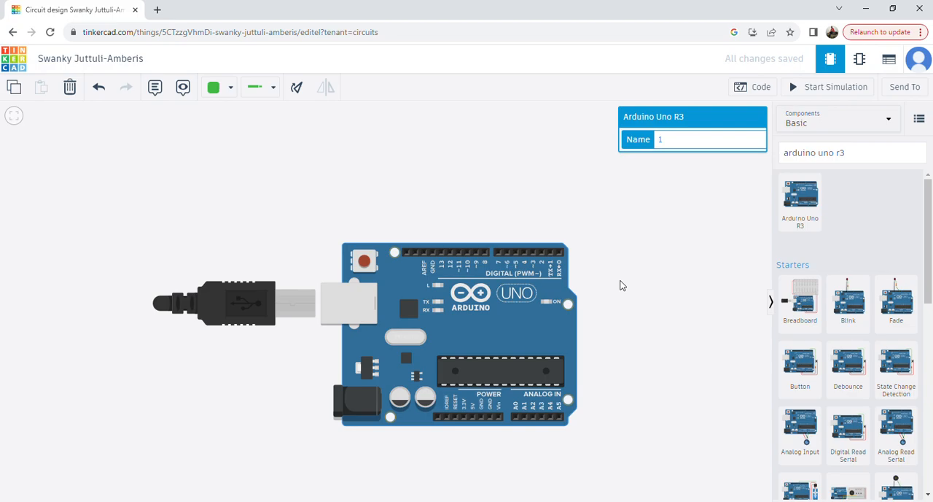
Search the components for led and place a single LED above the Arduino's digital pins
left_click(860, 155)
left_click_drag(859, 156, 783, 156)
type("led")
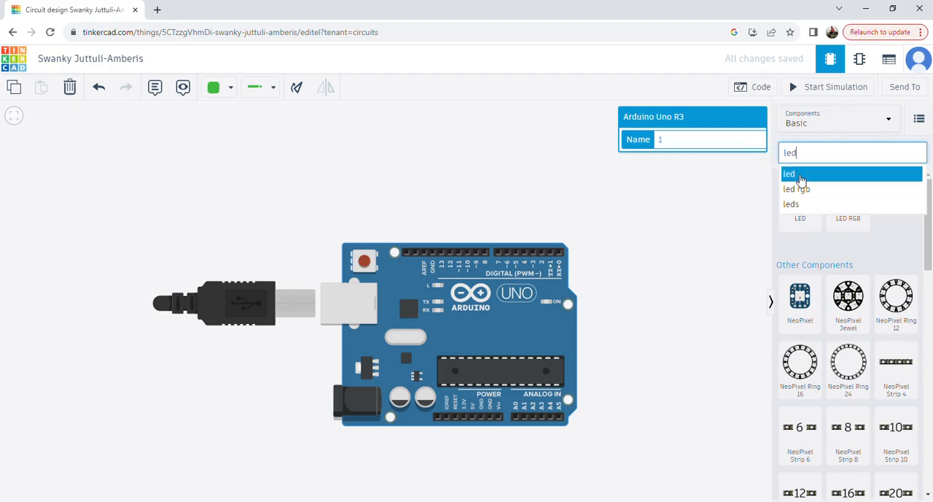
left_click(802, 175)
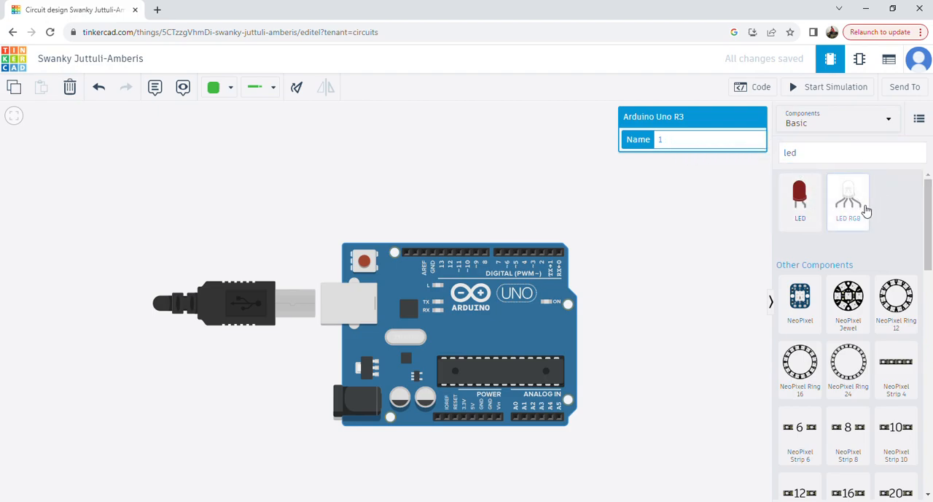
left_click(811, 203)
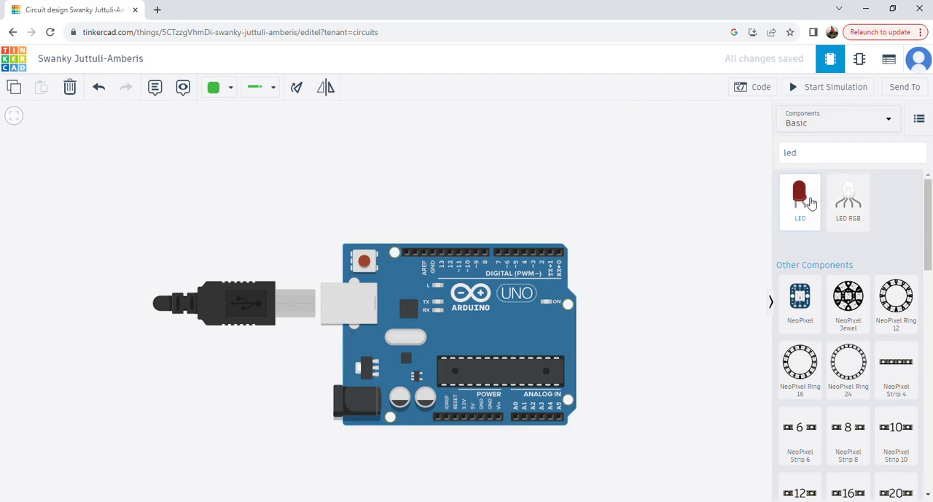
left_click_drag(788, 198, 467, 161)
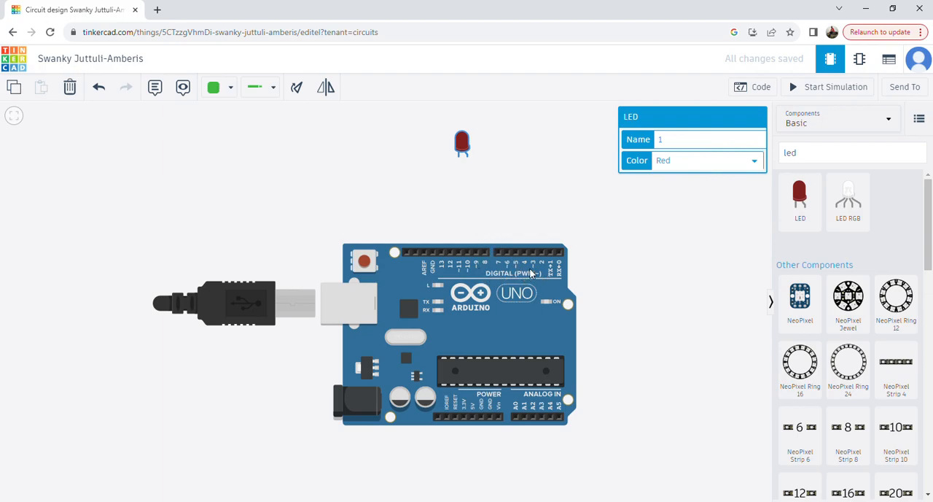
Search the components for resistor and place one vertically between the LED and the Arduino board
left_click_drag(828, 158, 767, 161)
double_click(812, 154)
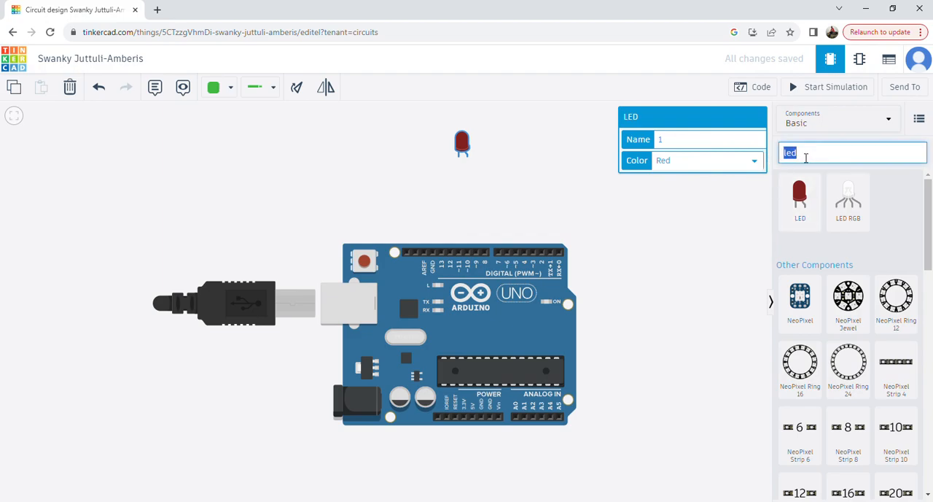
type("re")
left_click(723, 225)
left_click(813, 160)
type("s")
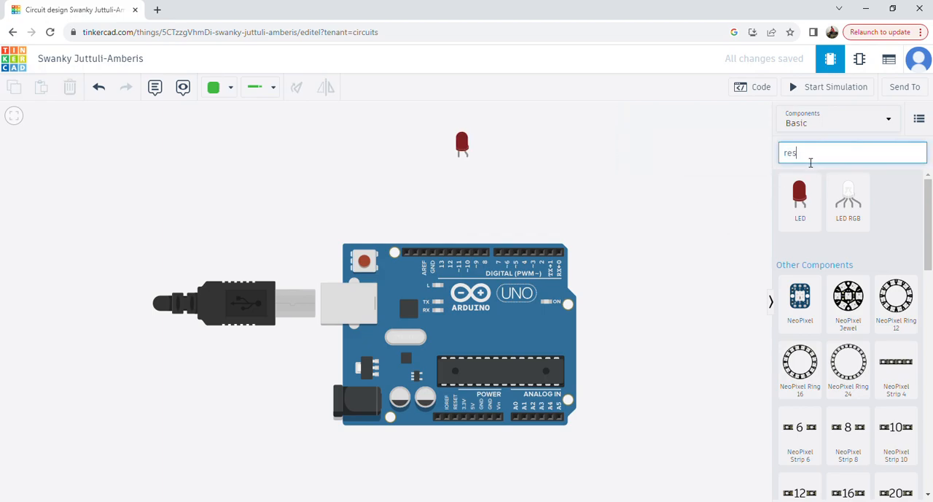
type("i")
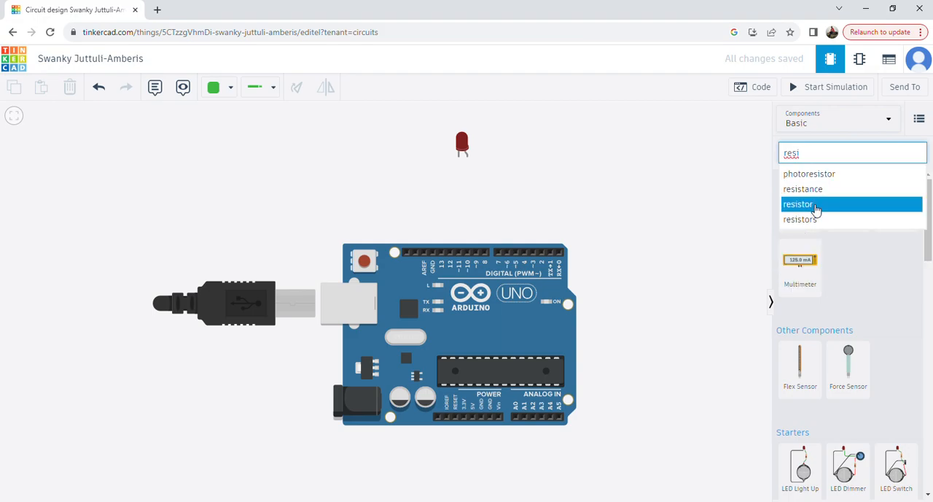
left_click(817, 207)
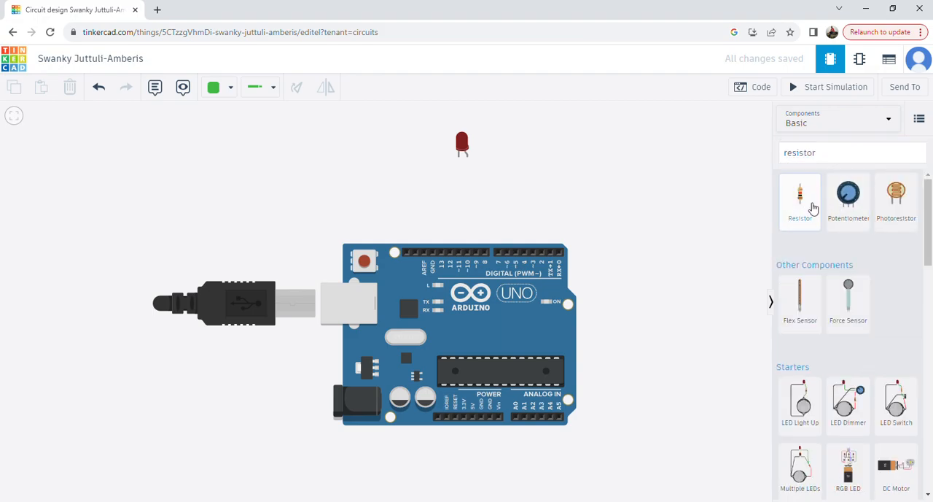
left_click_drag(810, 208, 468, 196)
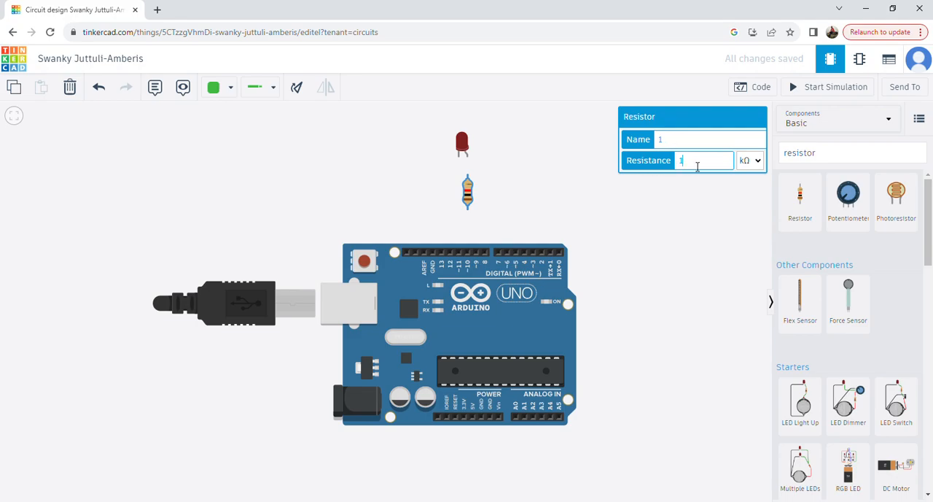
Set the resistor's resistance to 200 Ω
key("BackSpace")
type("200")
left_click(751, 161)
left_click(755, 222)
left_click(570, 199)
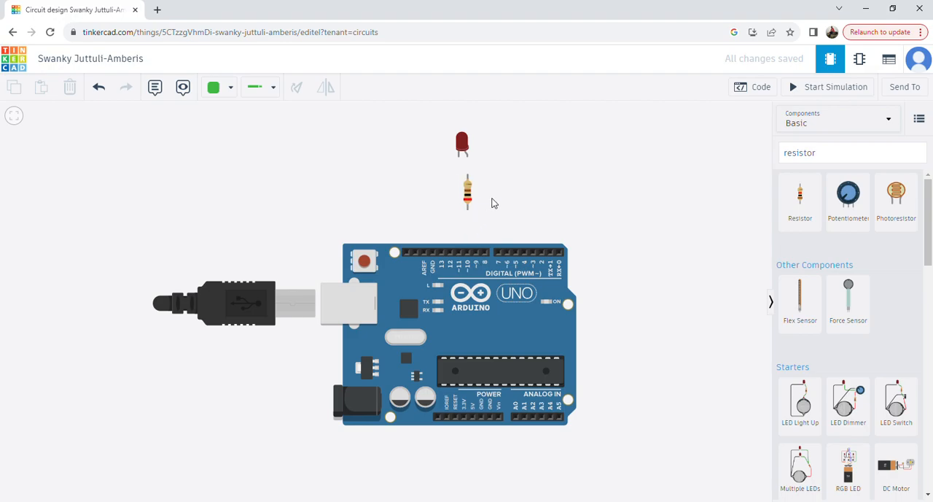
Wire the LED's bent leg (anode) to the resistor's upper terminal and color the wire red
left_click(467, 157)
left_click(468, 175)
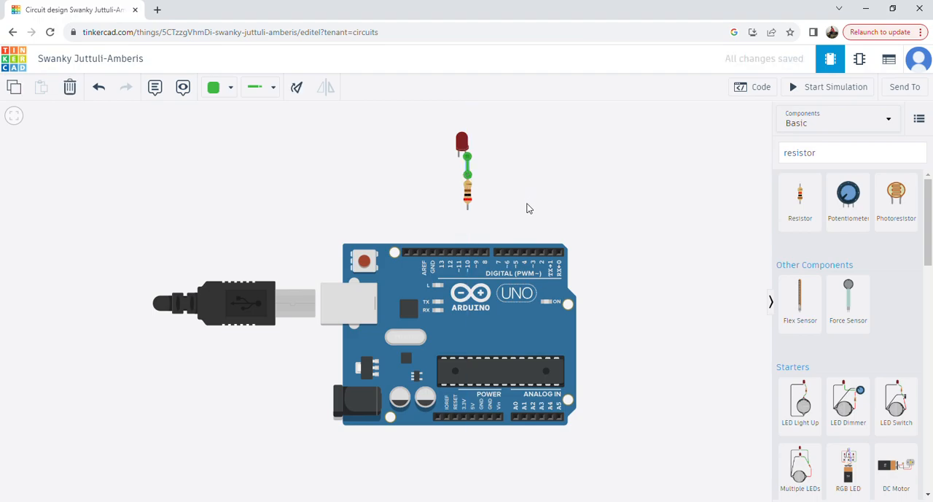
left_click(467, 170)
left_click(232, 88)
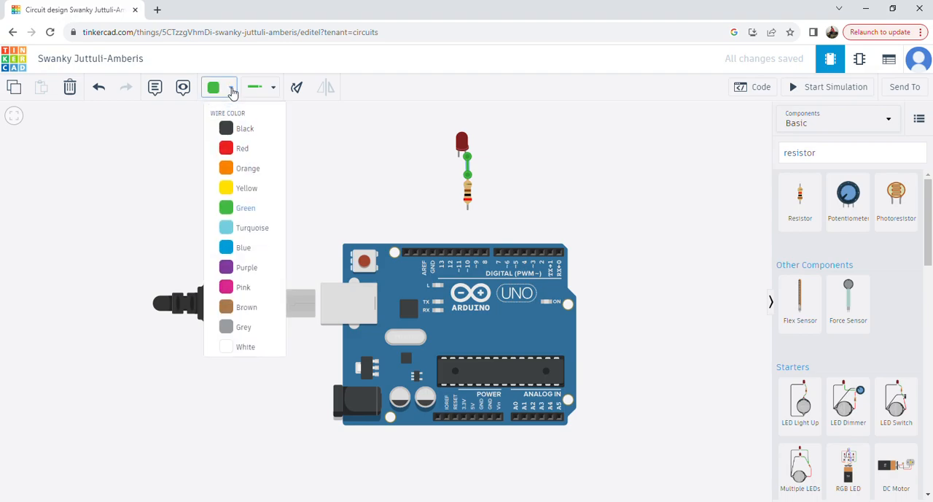
left_click(230, 149)
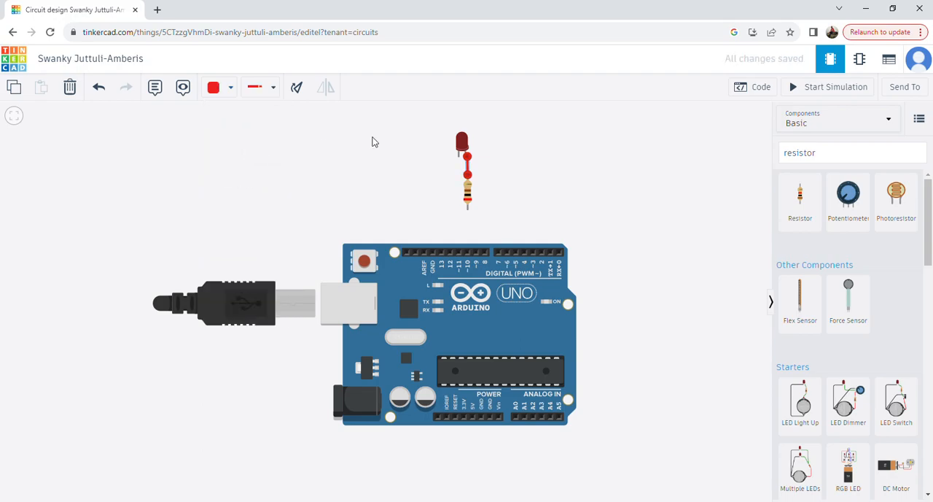
left_click(530, 154)
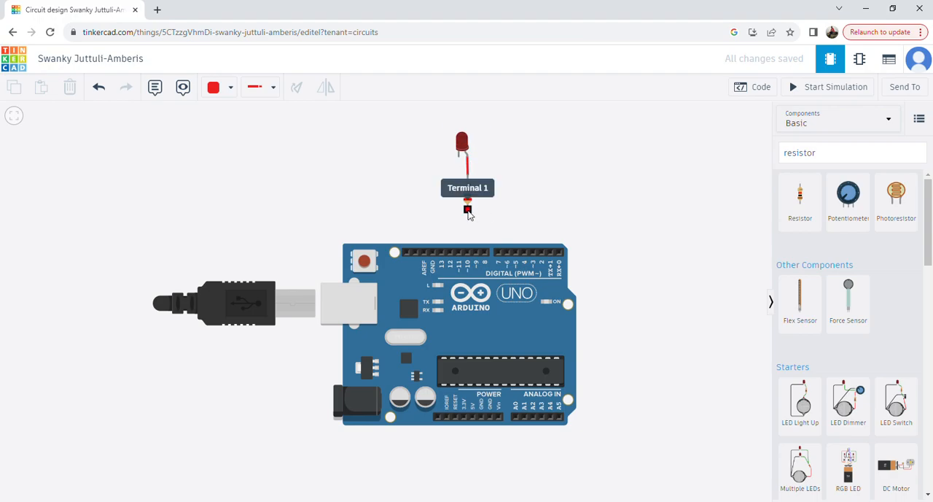
Wire the resistor's lower terminal (Terminal 1) straight down to Arduino digital pin D10
left_click(468, 211)
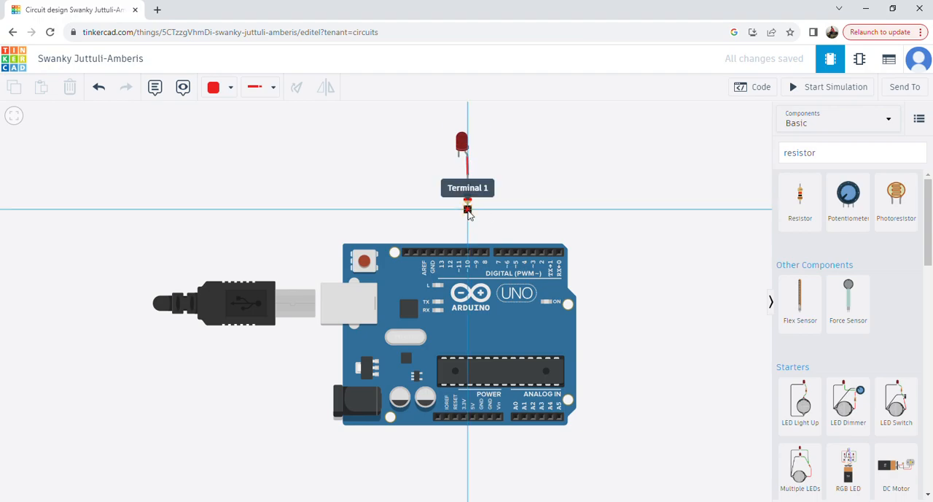
left_click(468, 253)
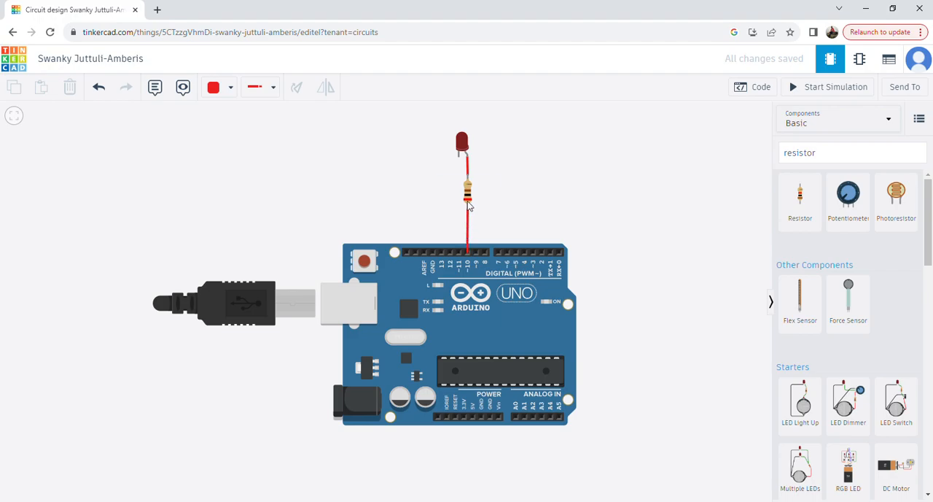
left_click(467, 175)
left_click(465, 149)
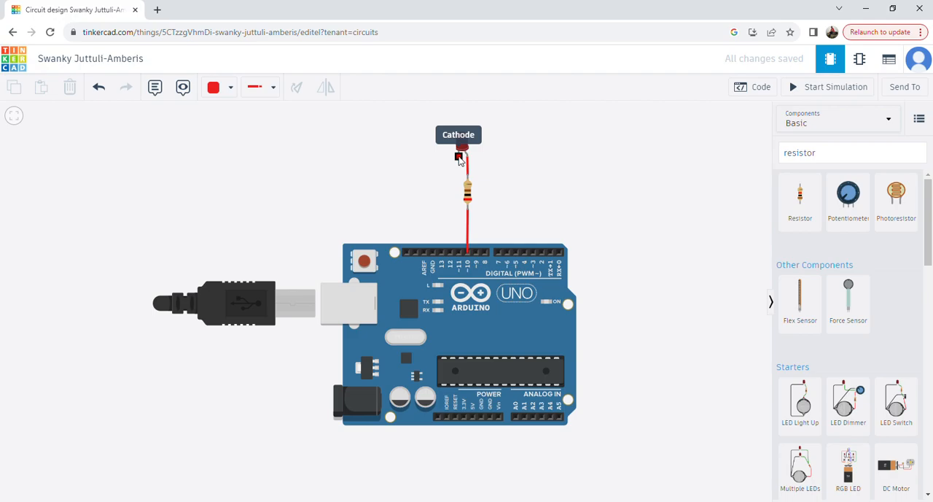
Wire the LED's cathode to the Arduino's GND pin beside pin 13, bending the wire once and aligning the bend directly above GND
left_click(458, 157)
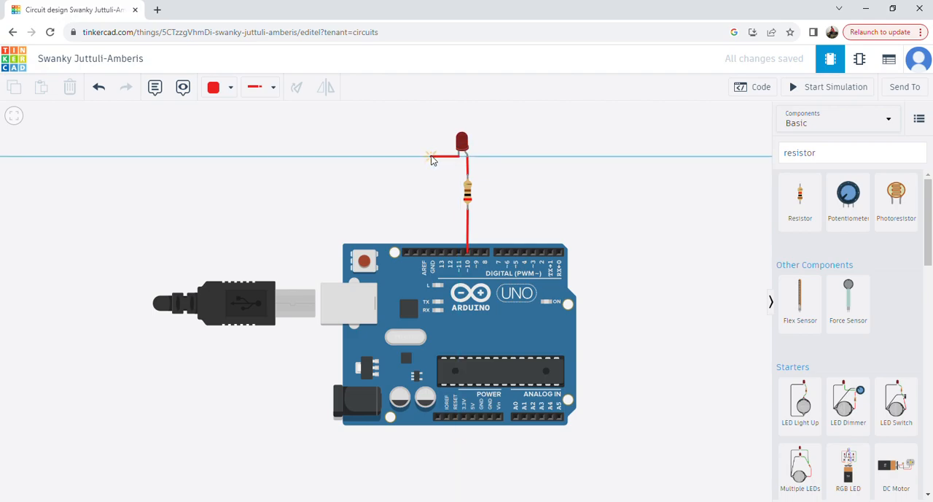
left_click(432, 158)
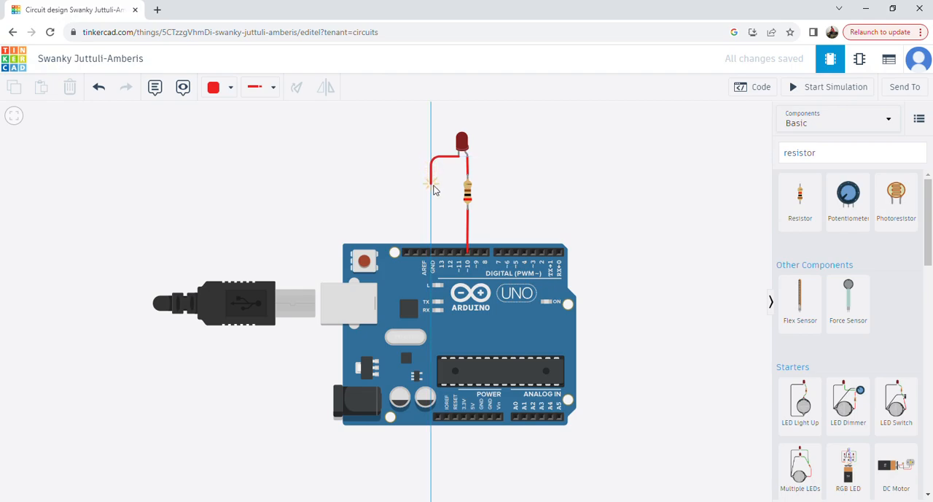
left_click(433, 252)
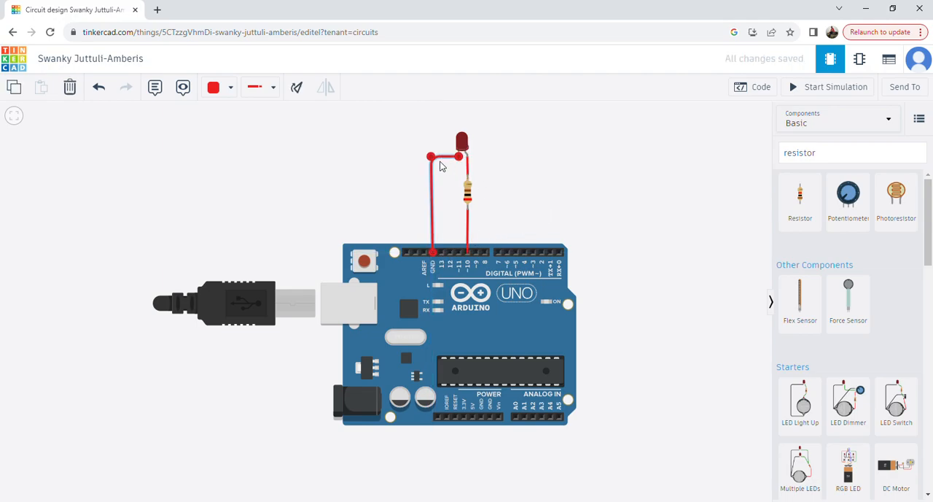
left_click_drag(431, 156, 433, 156)
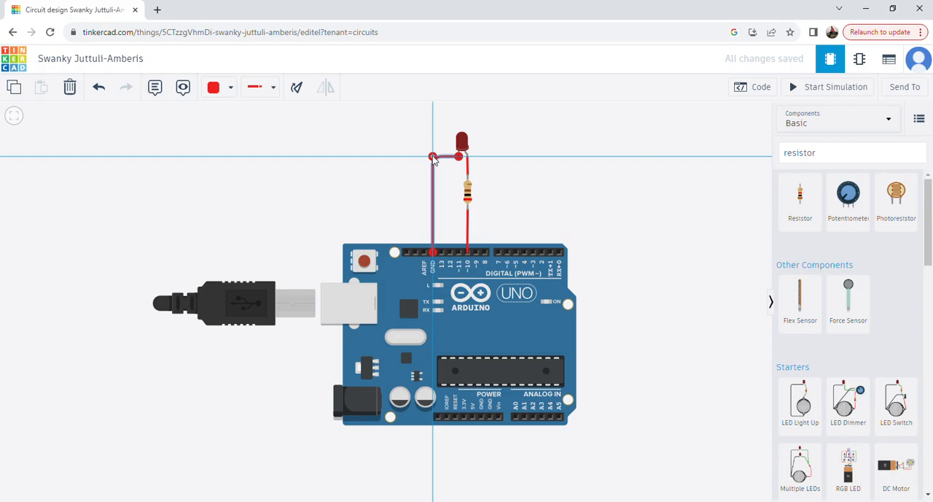
mouse_move(434, 160)
left_mouse_down()
mouse_move(401, 151)
mouse_move(427, 172)
mouse_move(433, 158)
left_mouse_up()
left_click_drag(433, 159, 433, 158)
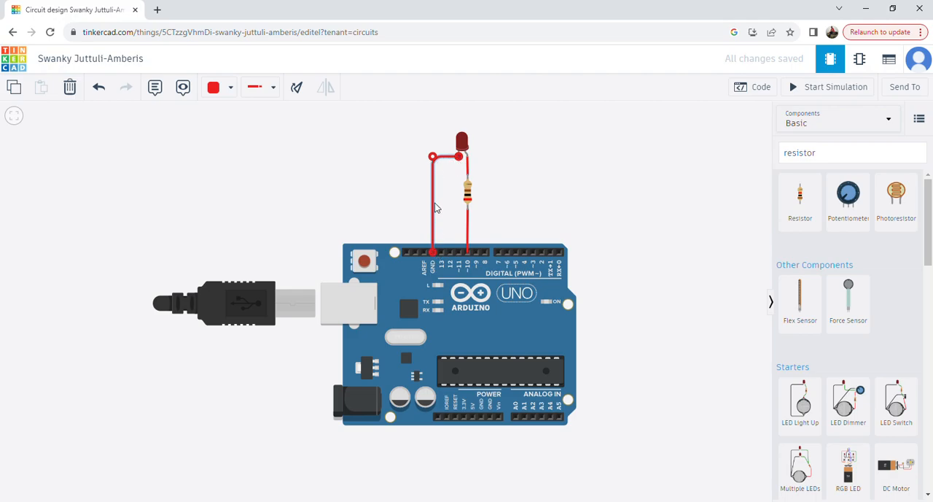
Color the wire between the LED's cathode and GND black
left_click(233, 90)
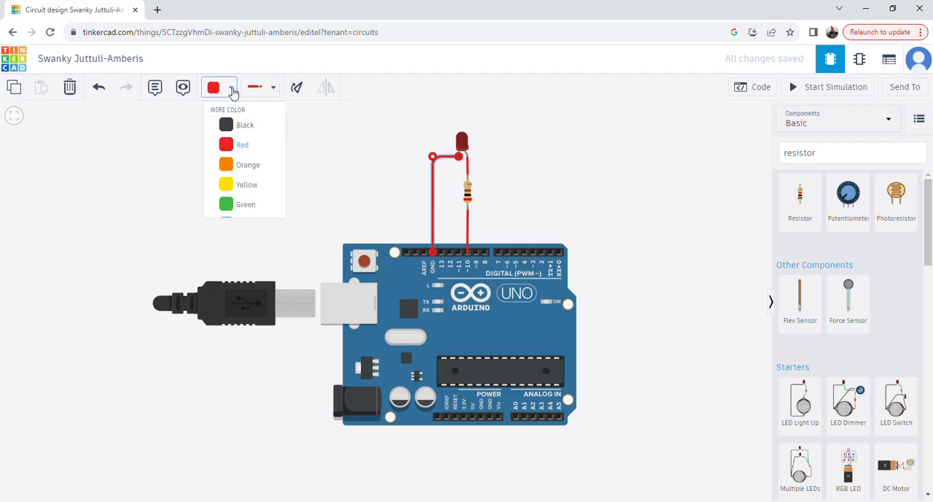
left_click(239, 131)
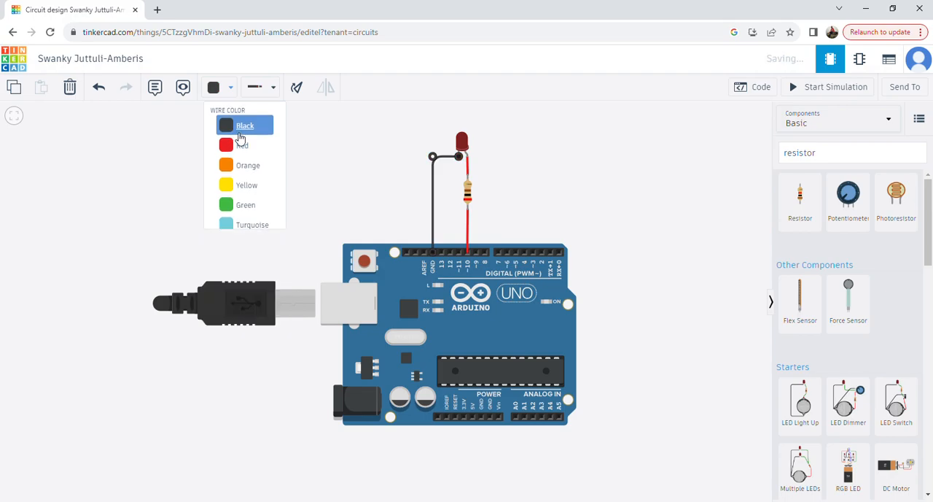
left_click(539, 191)
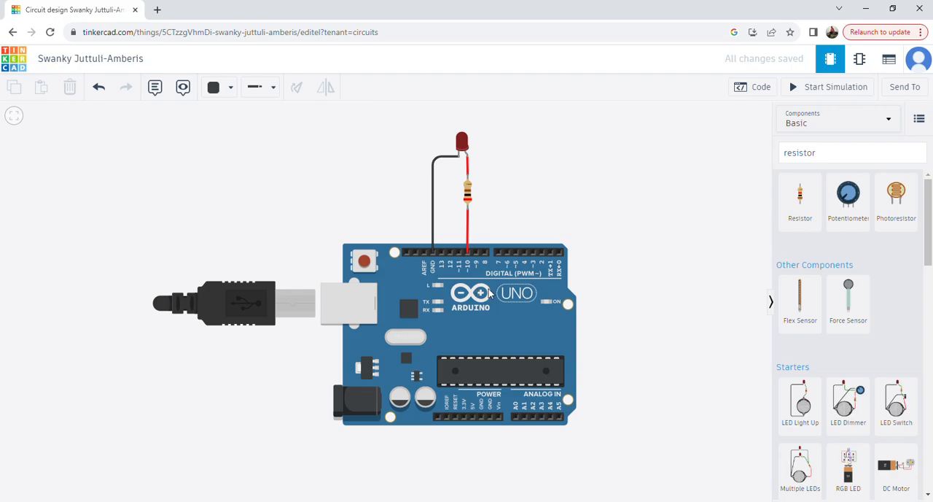
Open the code editor and switch its edit mode from Blocks to Text, accepting the loss of the blocks
left_click(766, 93)
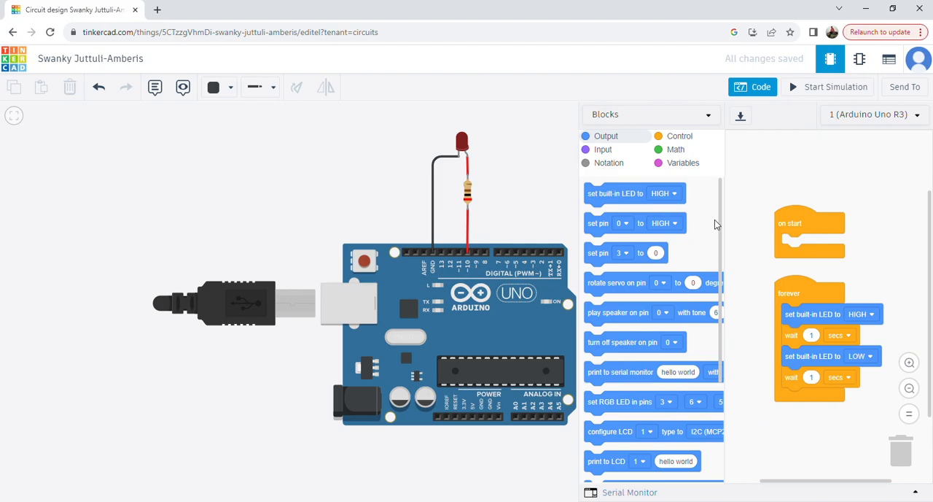
left_click(629, 118)
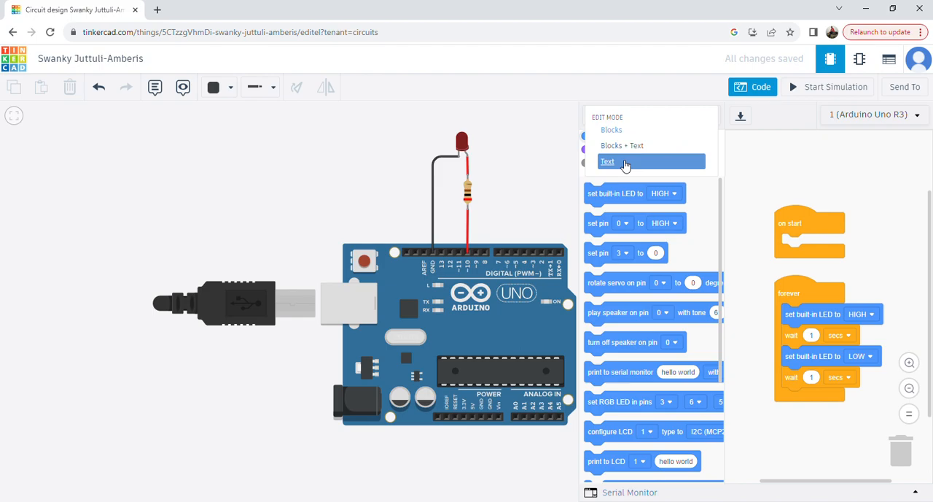
left_click(625, 163)
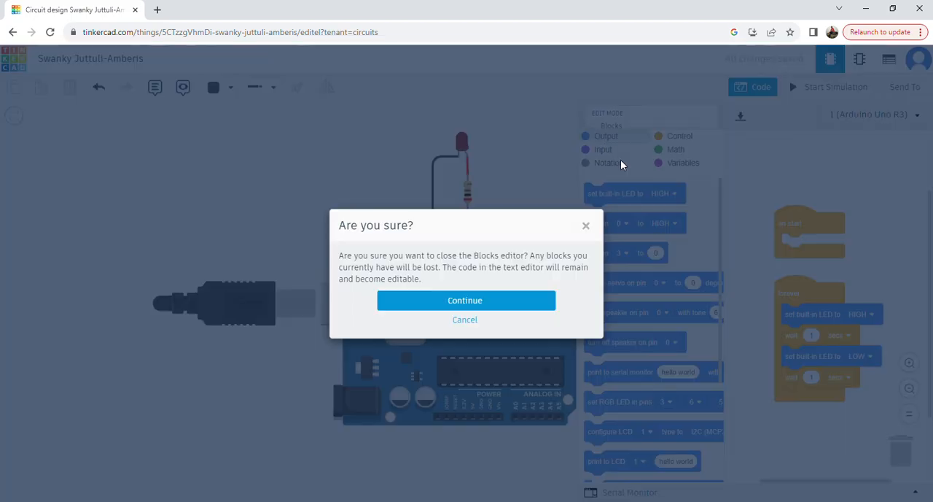
left_click(524, 306)
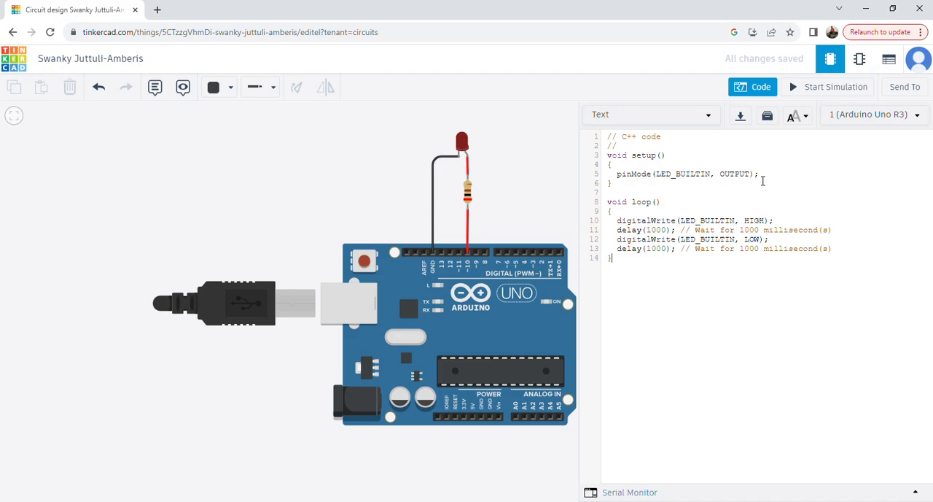
Delete the default LED_BUILTIN statements and delays from the bodies of setup() and loop()
left_click_drag(618, 180, 763, 181)
key("BackSpace")
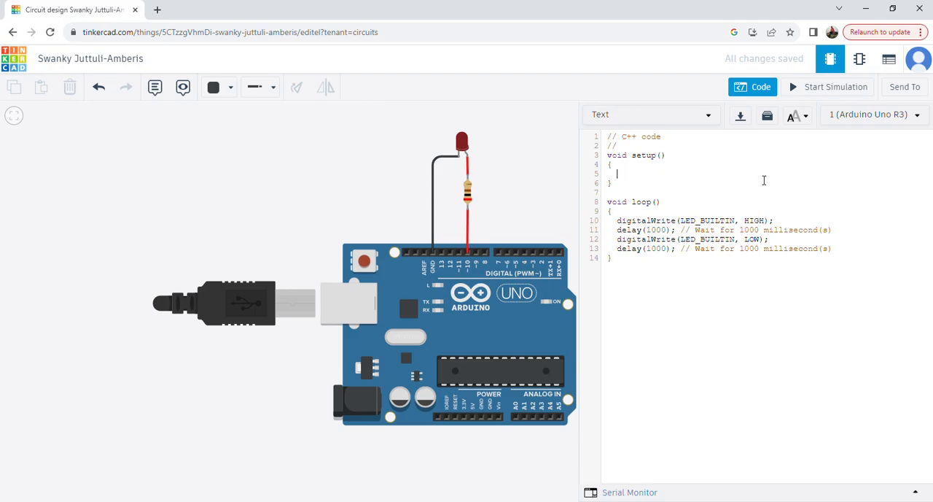
left_click_drag(618, 221, 843, 253)
key("BackSpace")
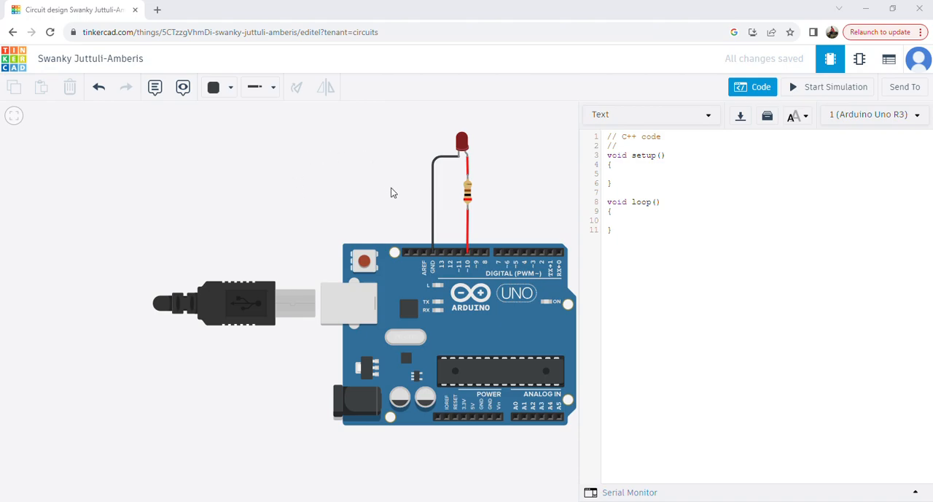
Paste pinMode(7,OUTPUT); into setup() and the pin 7 HIGH/LOW digitalWrite statements, each followed by delay(1000);, into loop(), fixing the first line's indentation
left_click(627, 178)
type("pinMode(7,OUTPUT);")
left_click(622, 222)
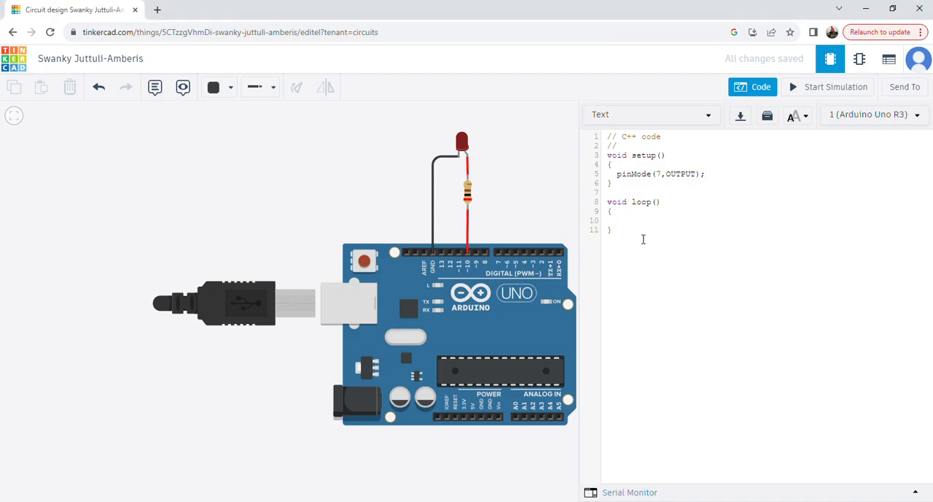
type("digitalWrite(7,HIGH);  delay(1000);  digitalWrite(7,LOW);  delay(1000);")
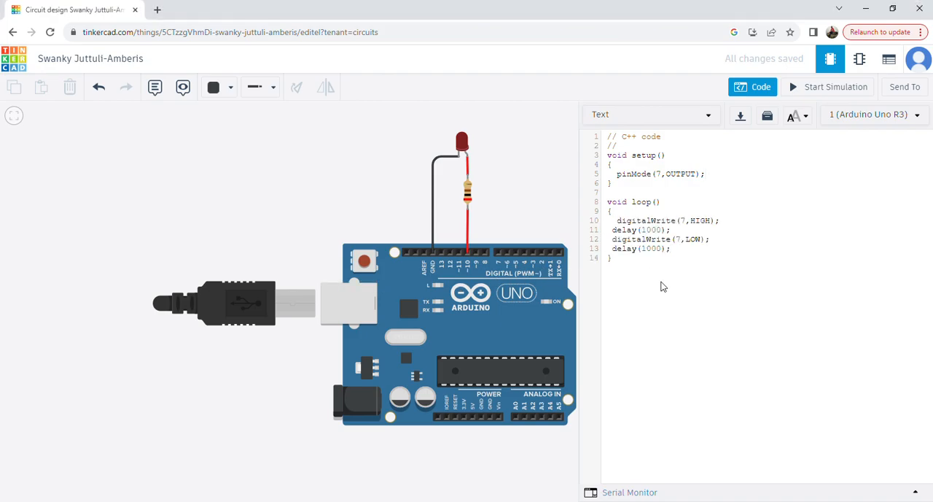
left_click(617, 221)
key("BackSpace")
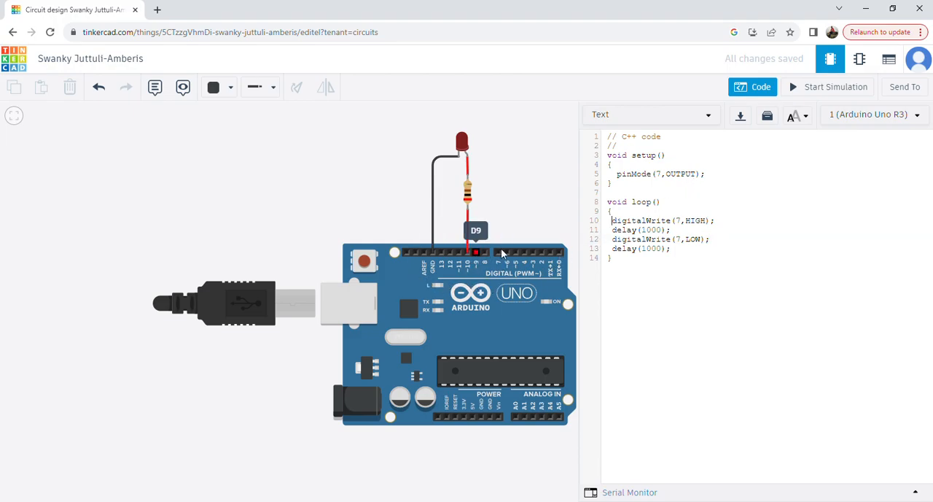
Change the pin number to 10 in the pinMode statement and in both digitalWrite statements
key("BackSpace")
type("10")
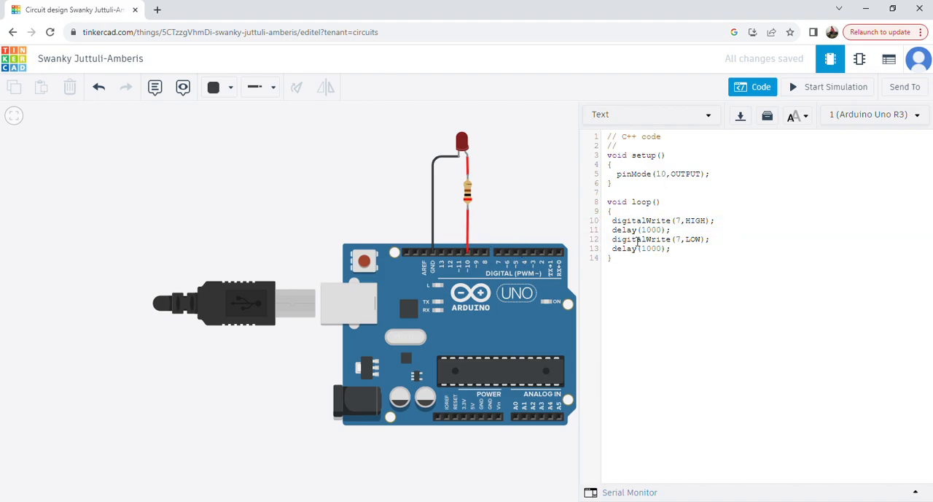
left_click(684, 223)
key("BackSpace")
type("10")
left_click(683, 241)
key("BackSpace")
type("10")
Close the code editor and run the circuit simulation to check the LED's blinking, stopping it when done
left_click(762, 93)
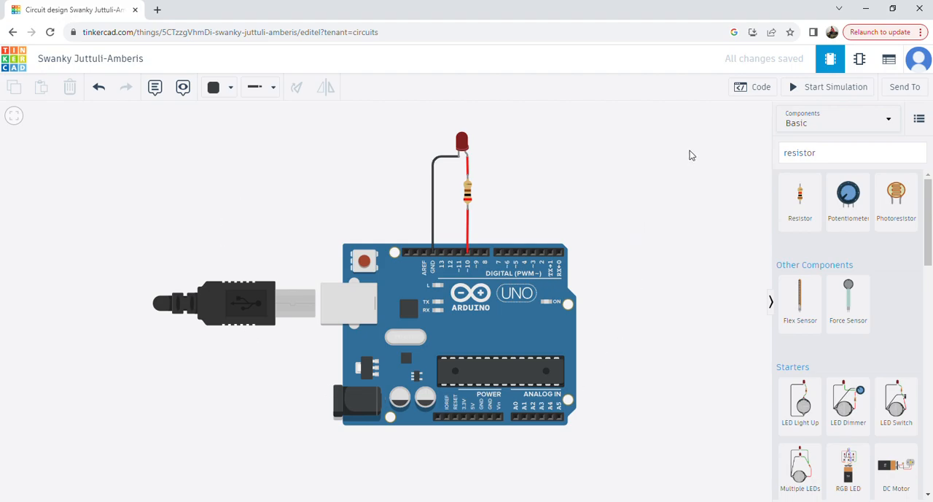
left_click(815, 92)
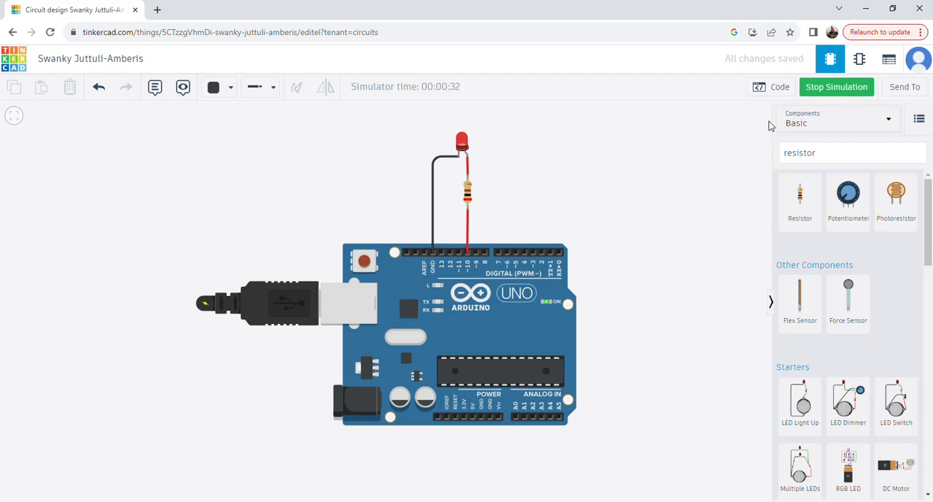
left_click(842, 89)
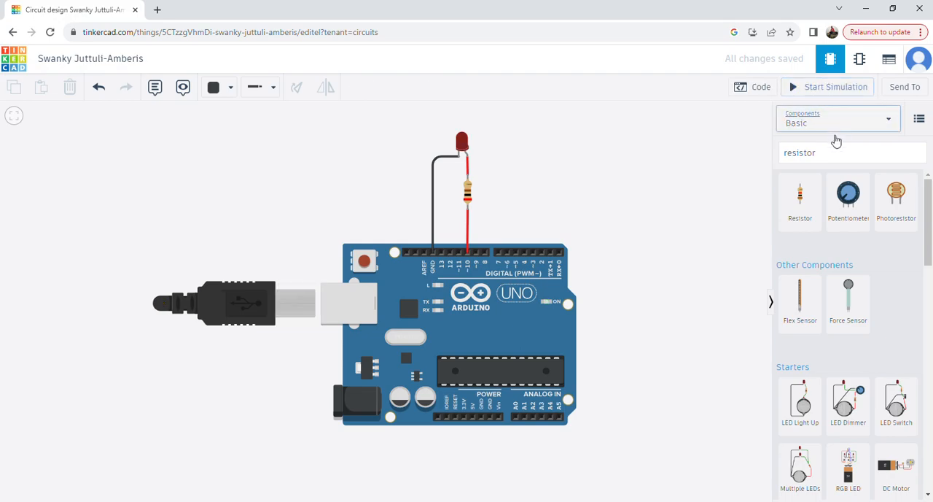
Return to the dashboard, open the full list of circuit designs and look through it for the saved circuit
left_click(12, 33)
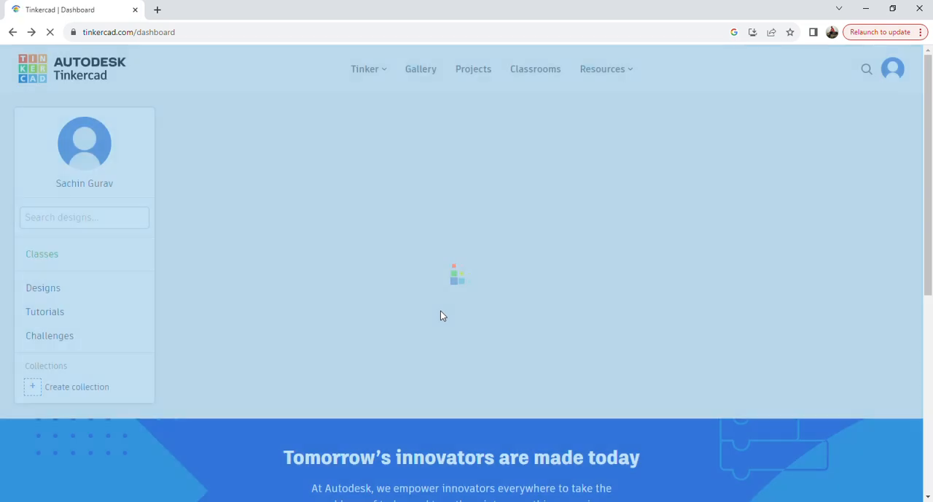
scroll(440, 311, "down", 1)
scroll(375, 304, "down", 3)
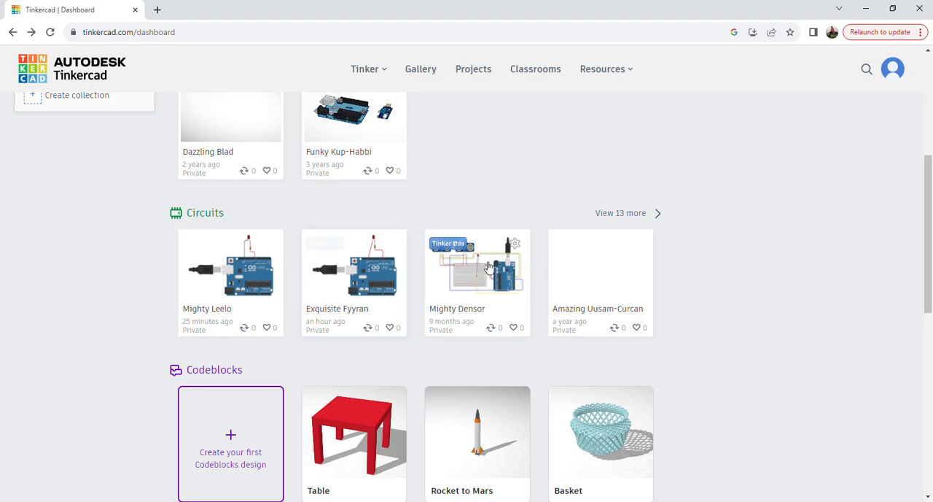
scroll(588, 273, "down", 1)
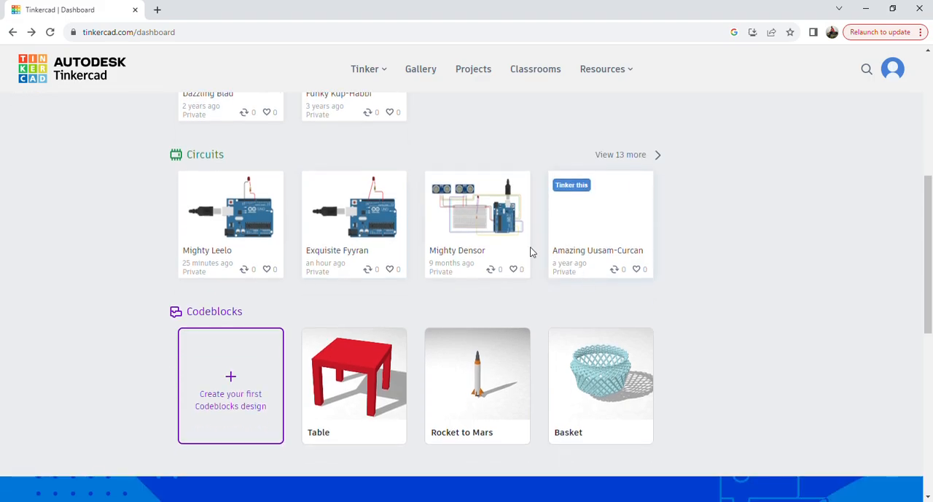
left_click(656, 155)
scroll(607, 277, "down", 3)
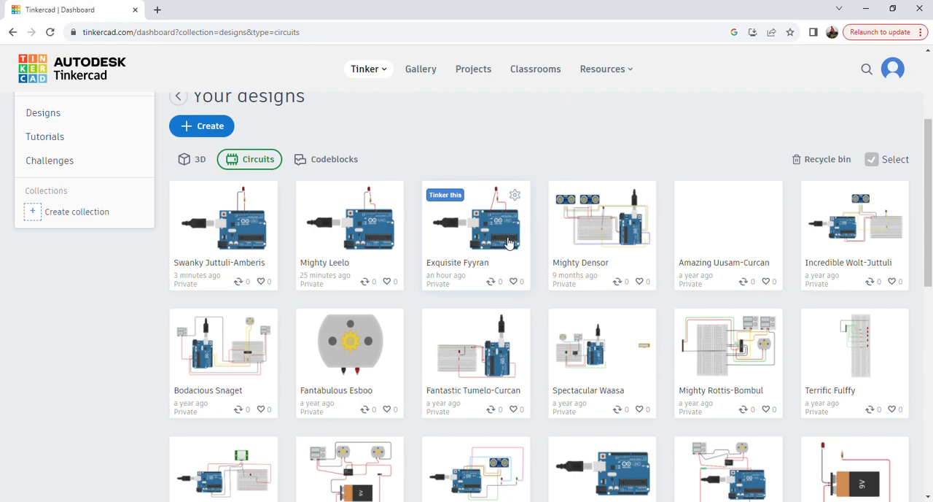
scroll(652, 266, "up", 1)
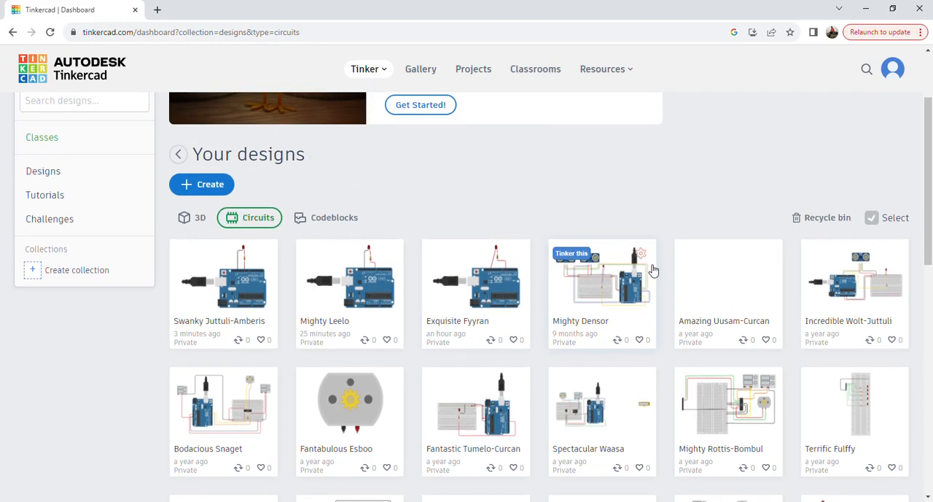
scroll(662, 302, "up", 1)
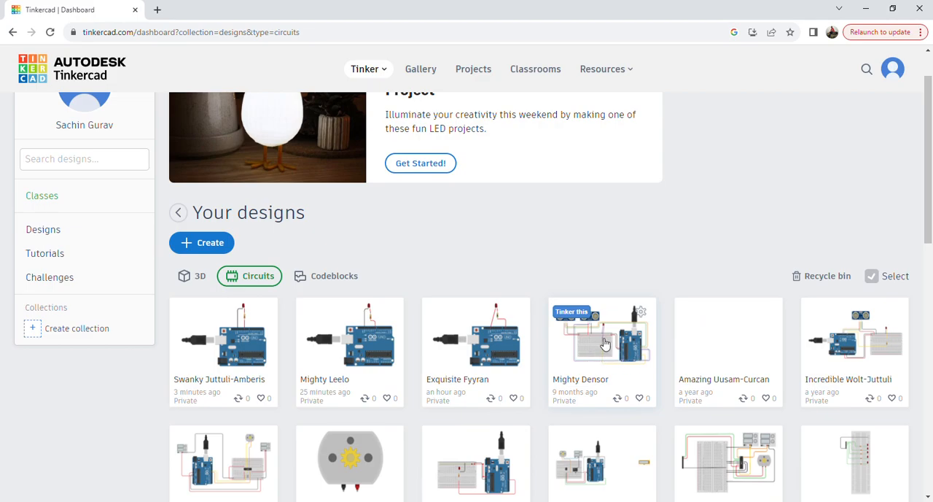
scroll(592, 349, "up", 1)
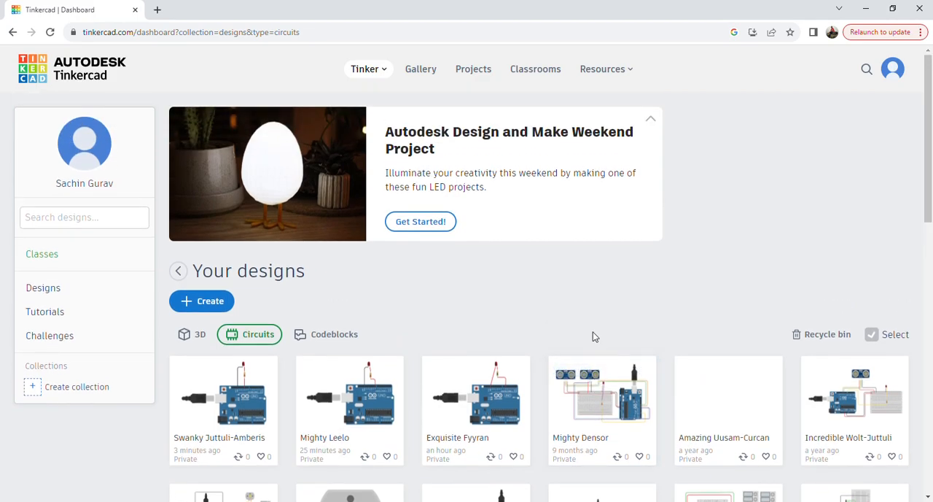